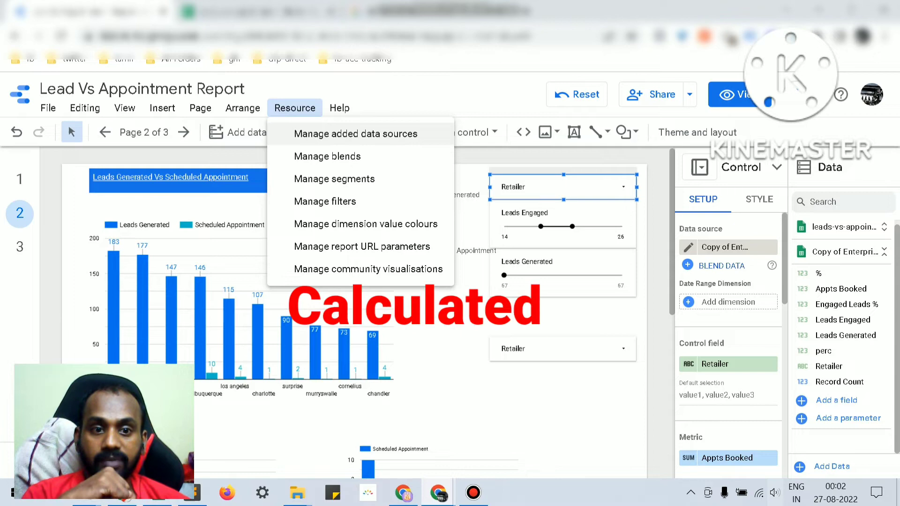
# Show the report's data sources list from the Resource menu
pyautogui.click(367, 135)
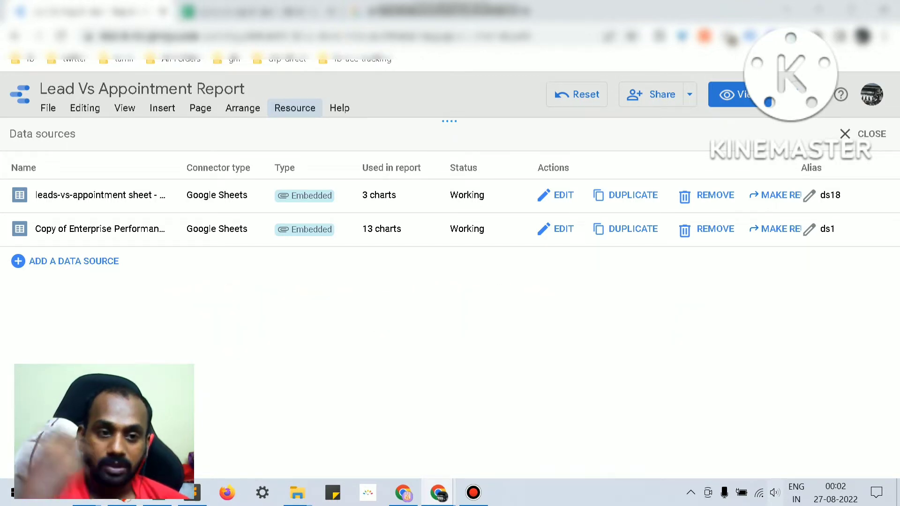
pyautogui.click(557, 195)
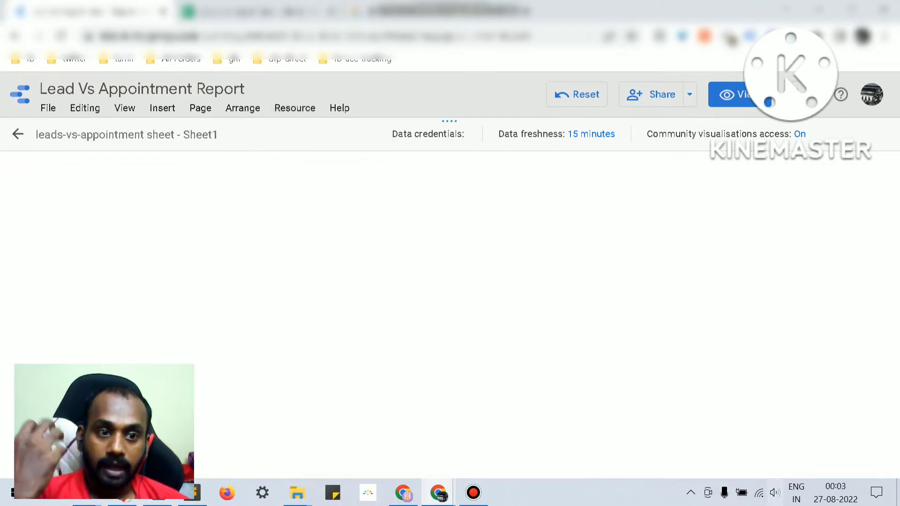
pyautogui.scroll(-1, 333, 298)
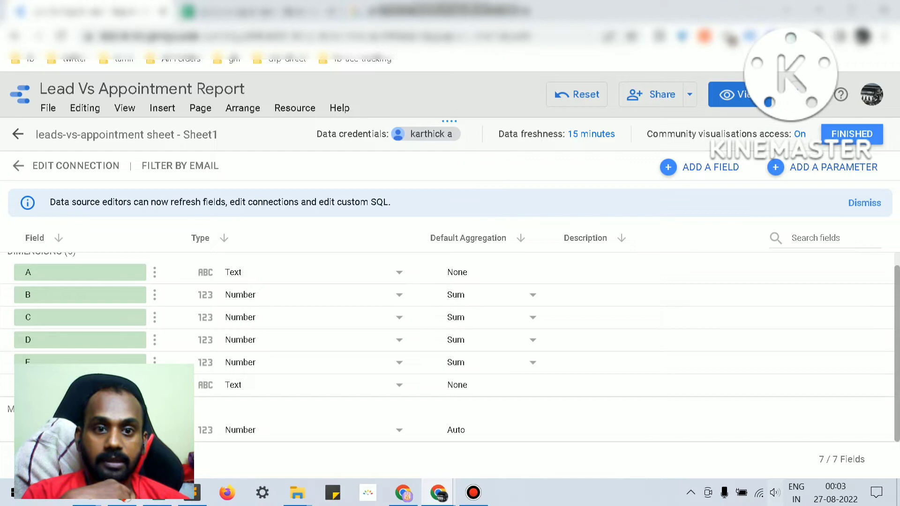
pyautogui.click(852, 134)
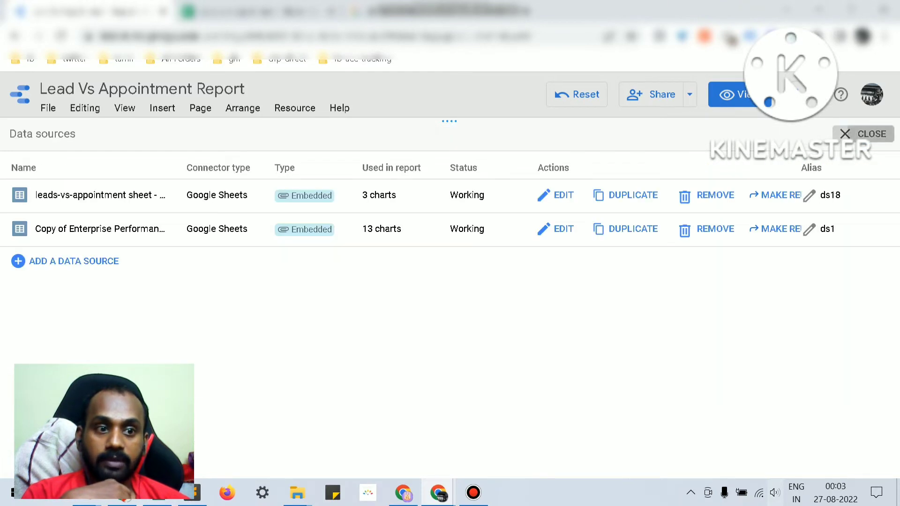
# Close the data sources list and return to page 2 of the report
pyautogui.click(854, 133)
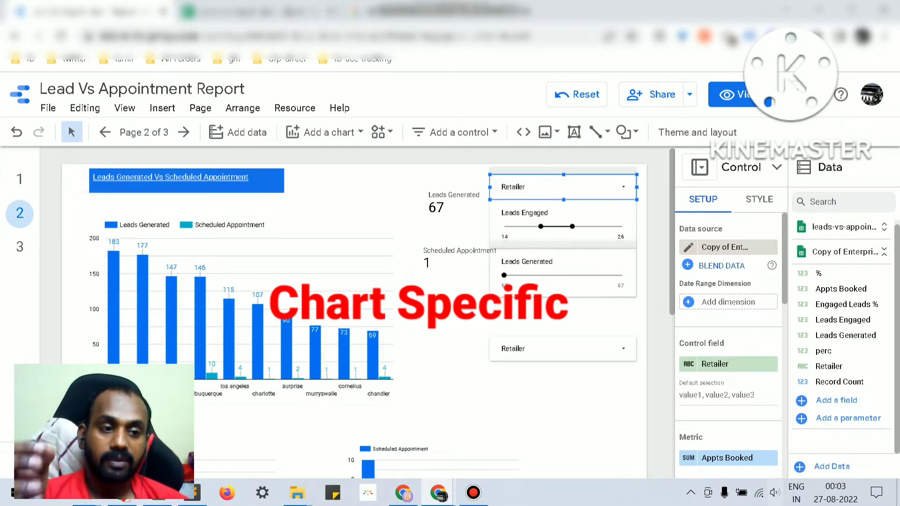
pyautogui.scroll(-3, 729, 323)
pyautogui.scroll(3, 729, 319)
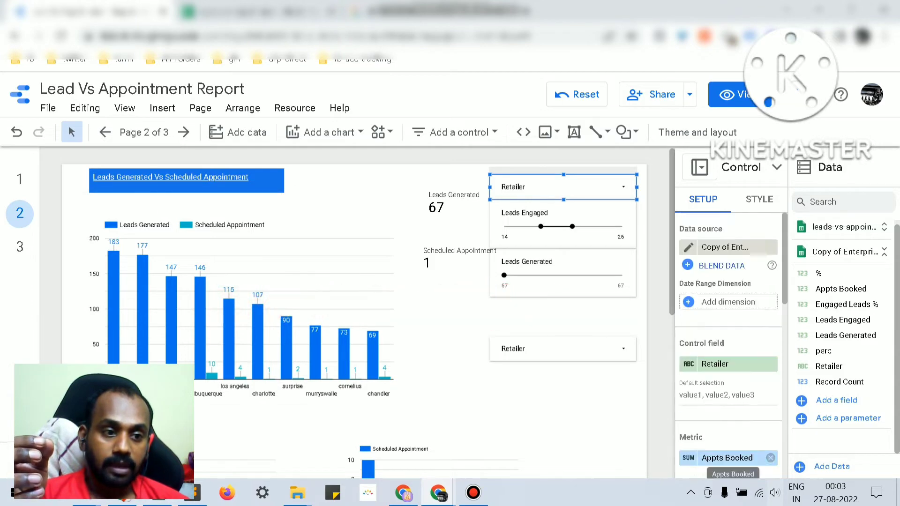
# Select the Leads Generated Vs Scheduled Appointment bar chart and list its sort field choices
pyautogui.click(300, 281)
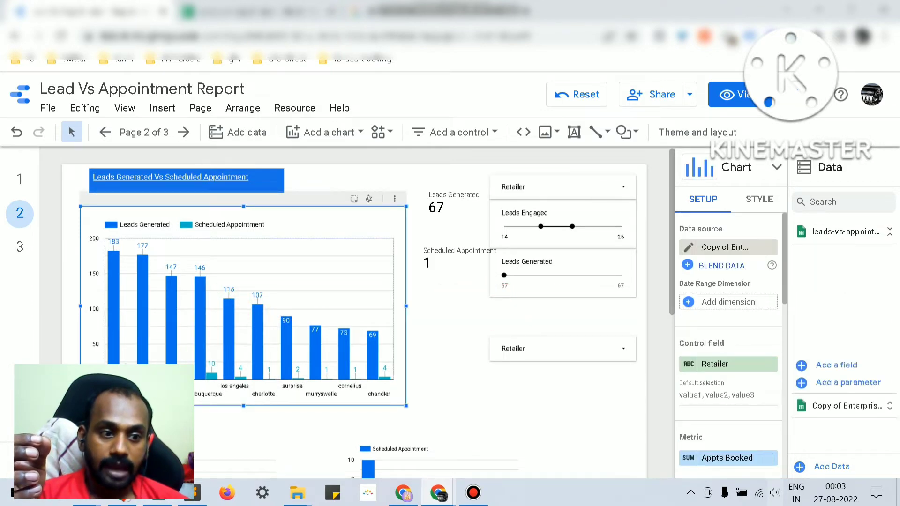
pyautogui.scroll(-3, 729, 324)
pyautogui.scroll(-5, 729, 323)
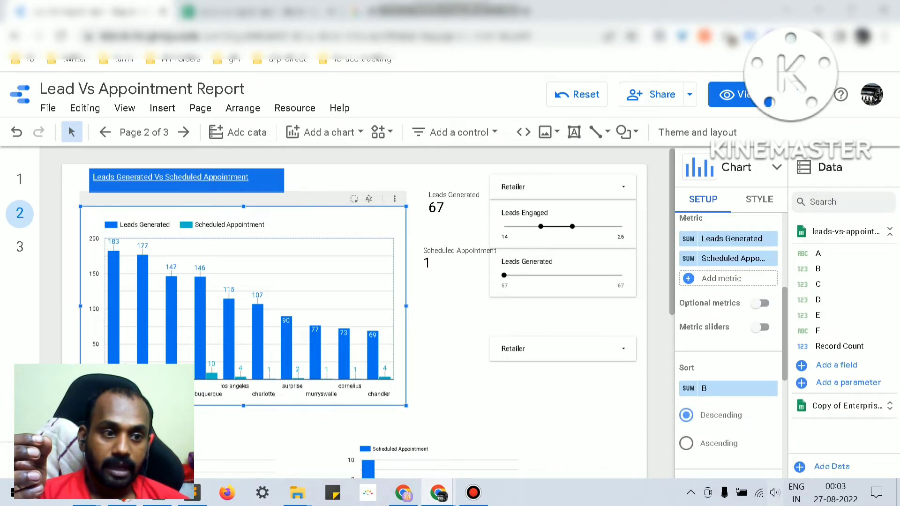
pyautogui.click(728, 388)
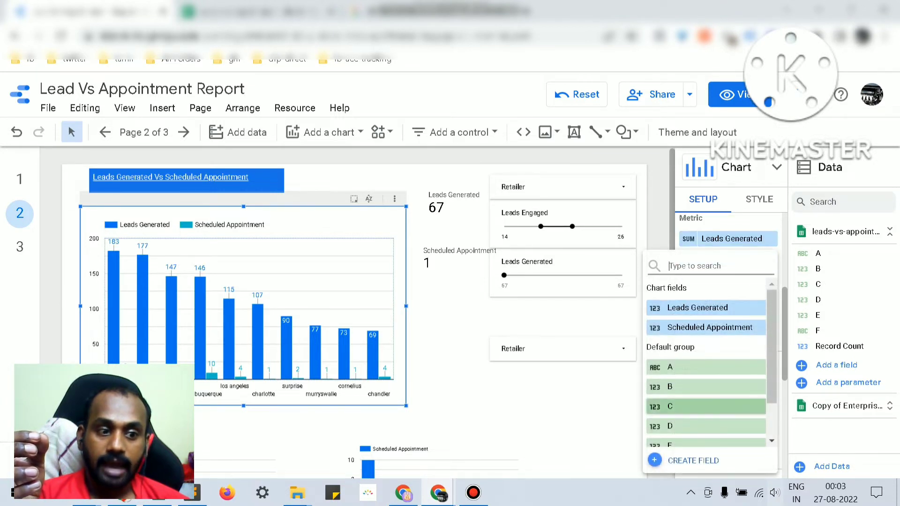
# Start a chart-level calculated field from the sort picker, then cancel the New Field dialog
pyautogui.click(693, 461)
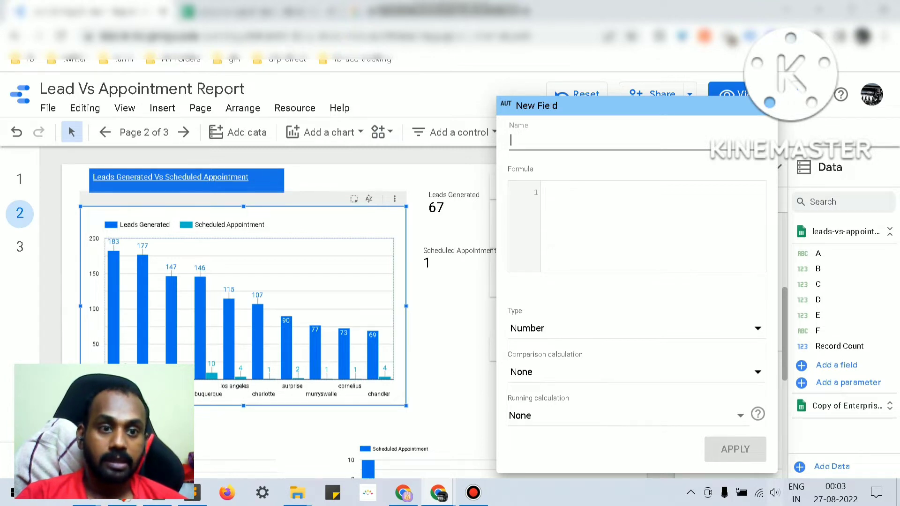
pyautogui.press('Escape')
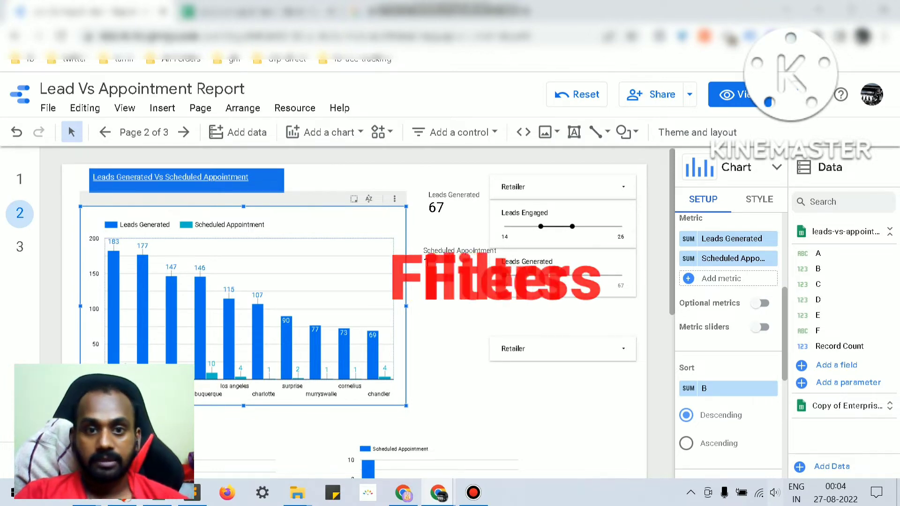
# View the list of report-level filters, then close it
pyautogui.click(294, 108)
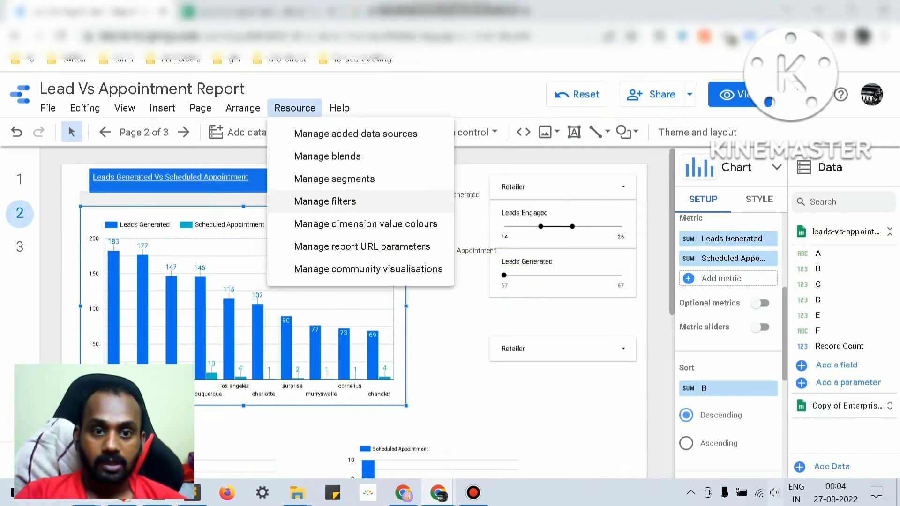
pyautogui.click(340, 201)
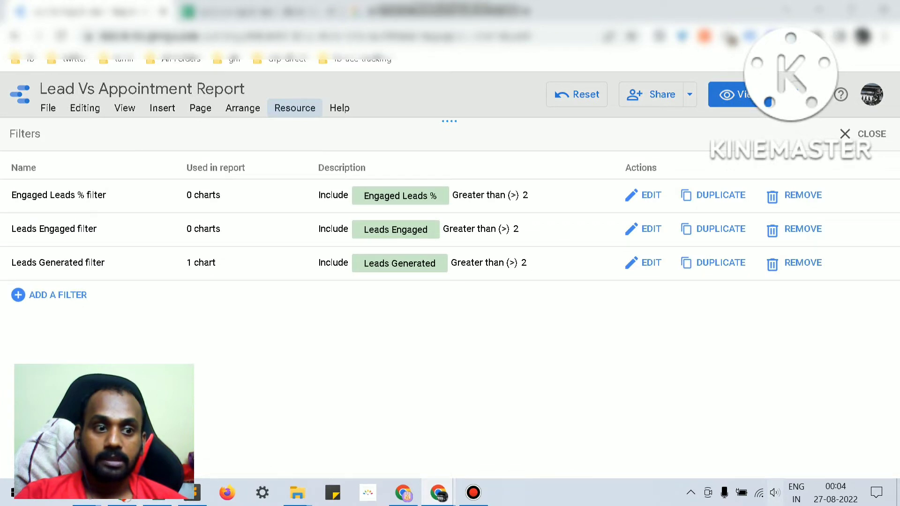
pyautogui.click(865, 134)
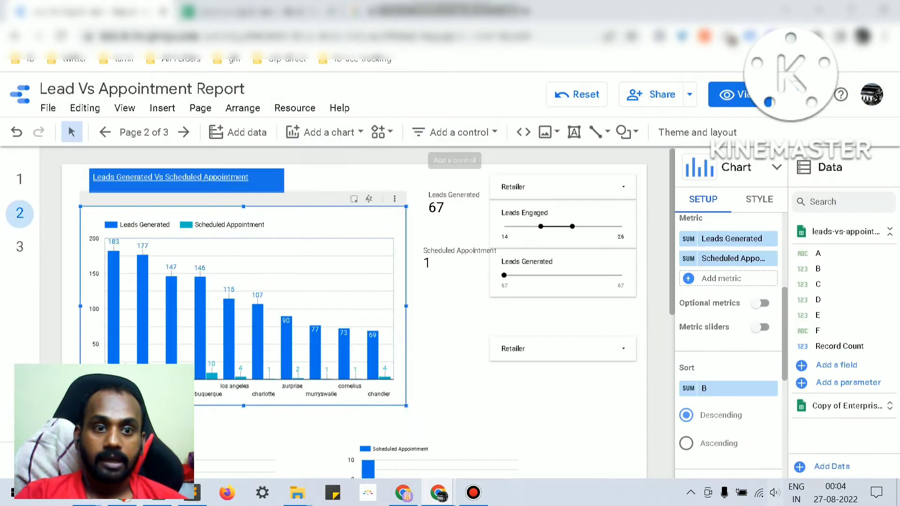
# Reopen the report-level filters and start a new filter, then discard it unsaved
pyautogui.click(294, 107)
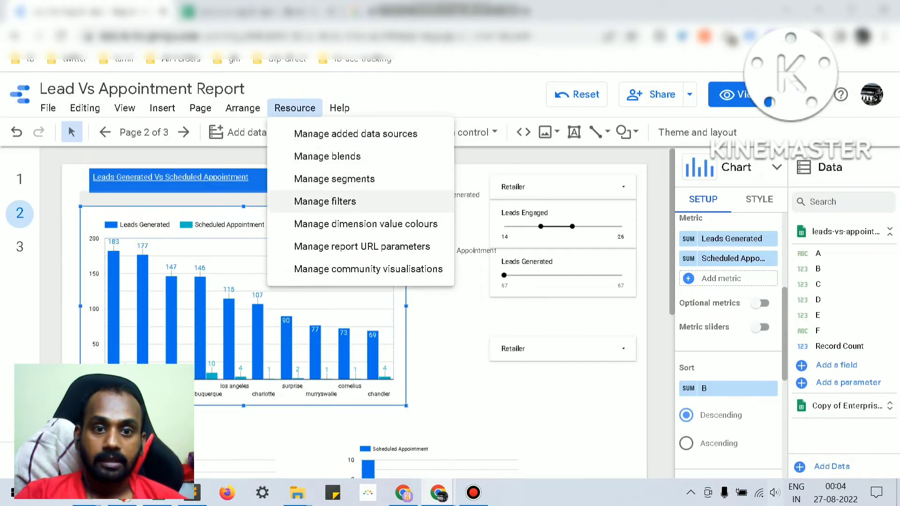
pyautogui.click(325, 201)
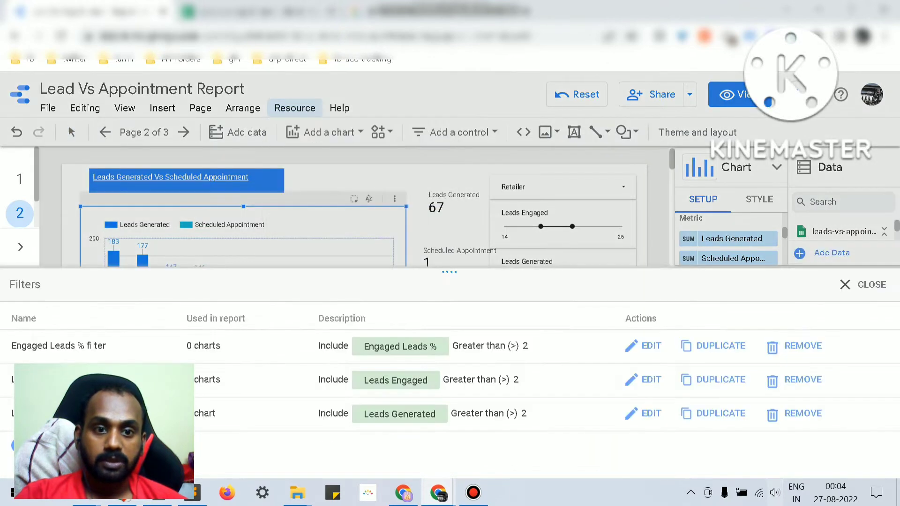
pyautogui.click(58, 295)
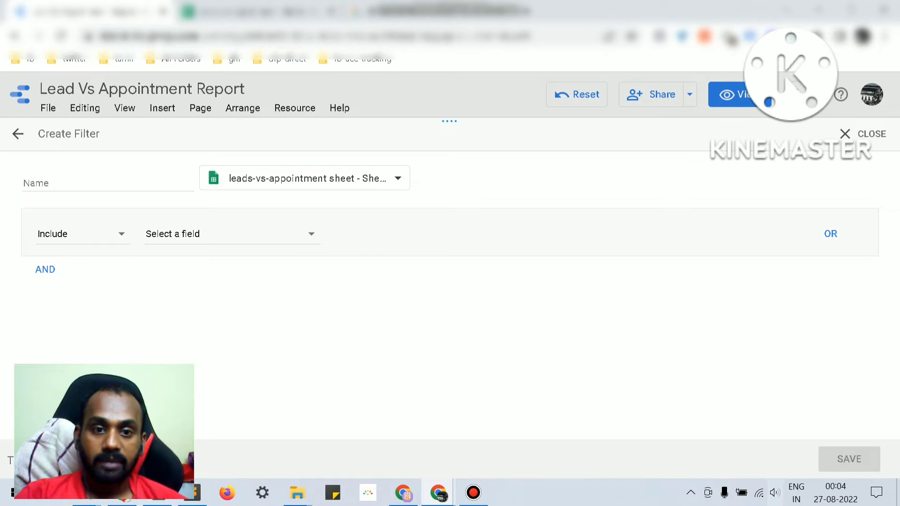
pyautogui.click(863, 134)
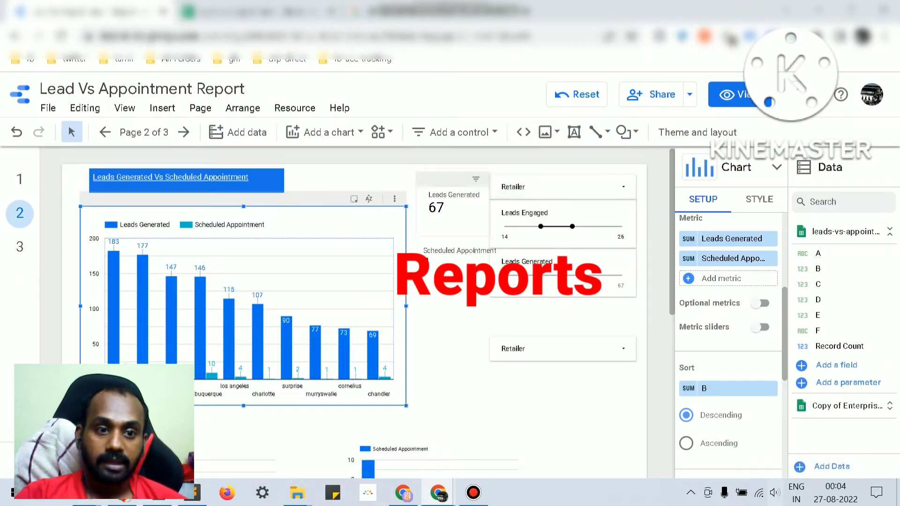
pyautogui.click(461, 211)
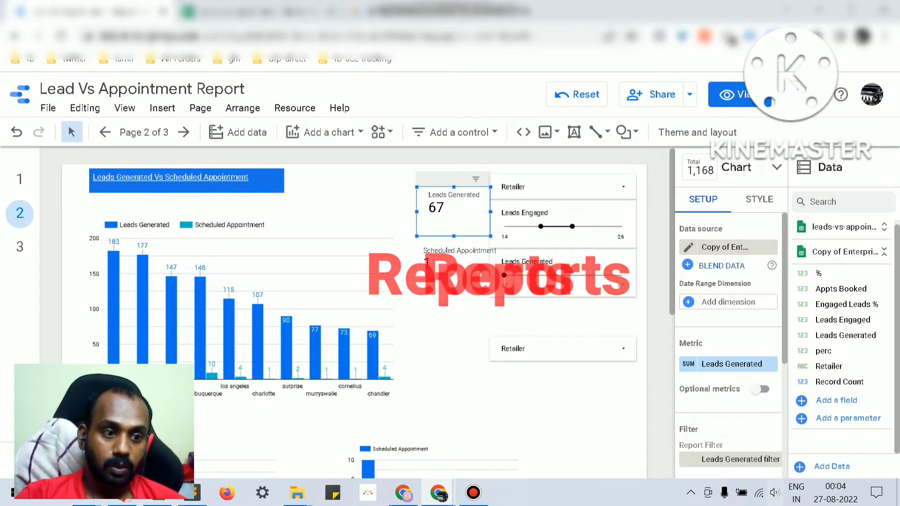
pyautogui.scroll(-3, 728, 328)
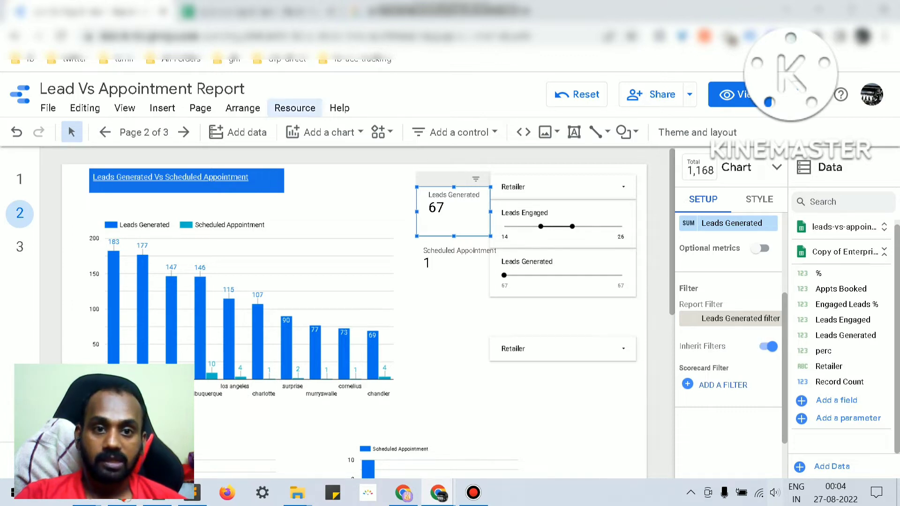
pyautogui.click(294, 108)
pyautogui.click(325, 202)
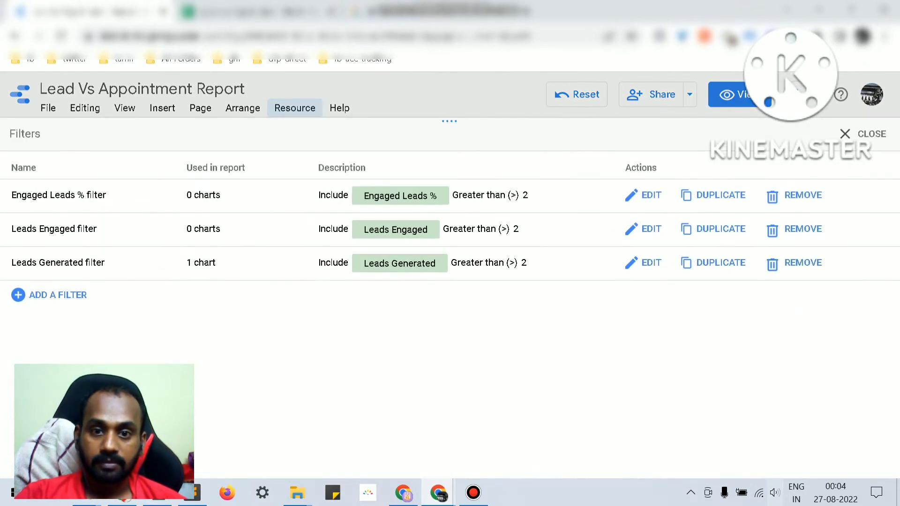
pyautogui.moveTo(10, 263); pyautogui.dragTo(109, 263)
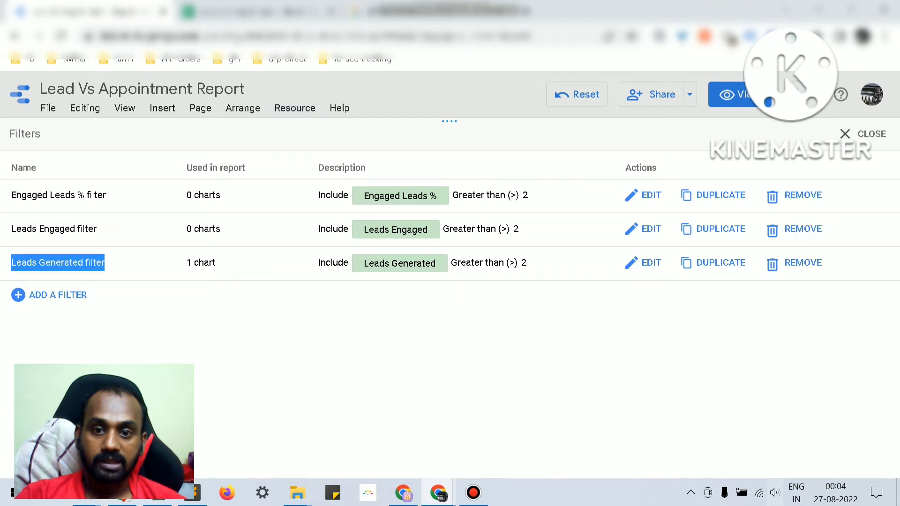
pyautogui.click(862, 133)
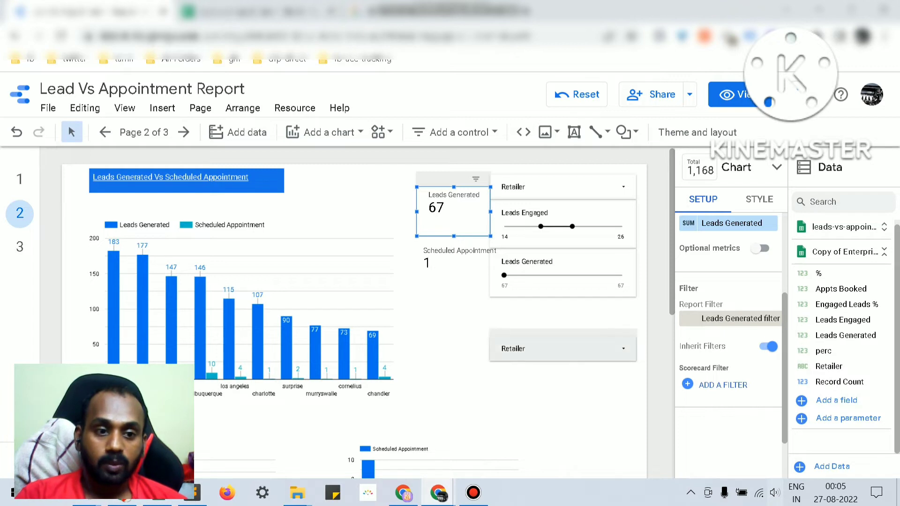
pyautogui.click(539, 349)
pyautogui.click(624, 349)
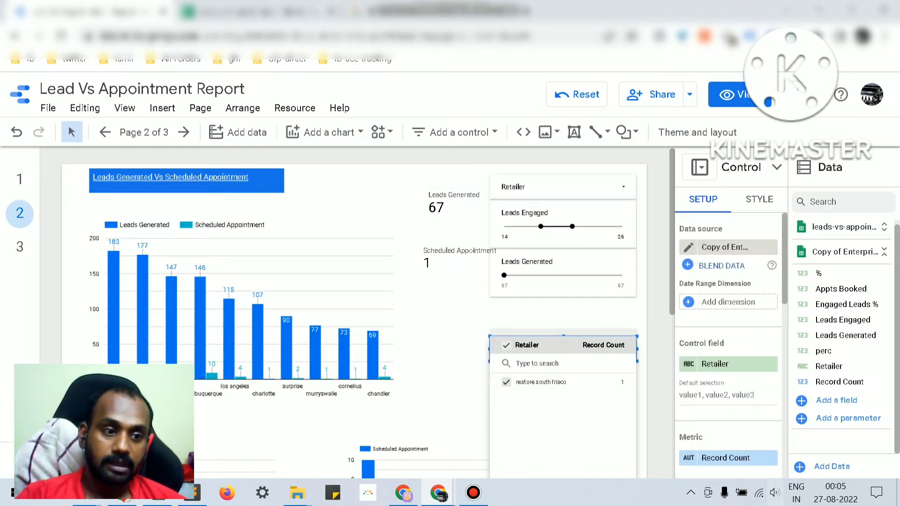
pyautogui.scroll(-5, 728, 328)
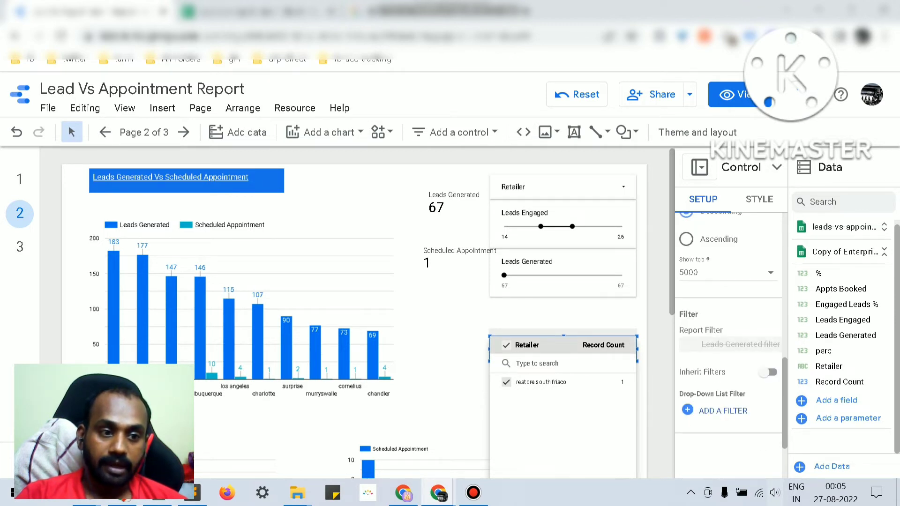
pyautogui.click(723, 411)
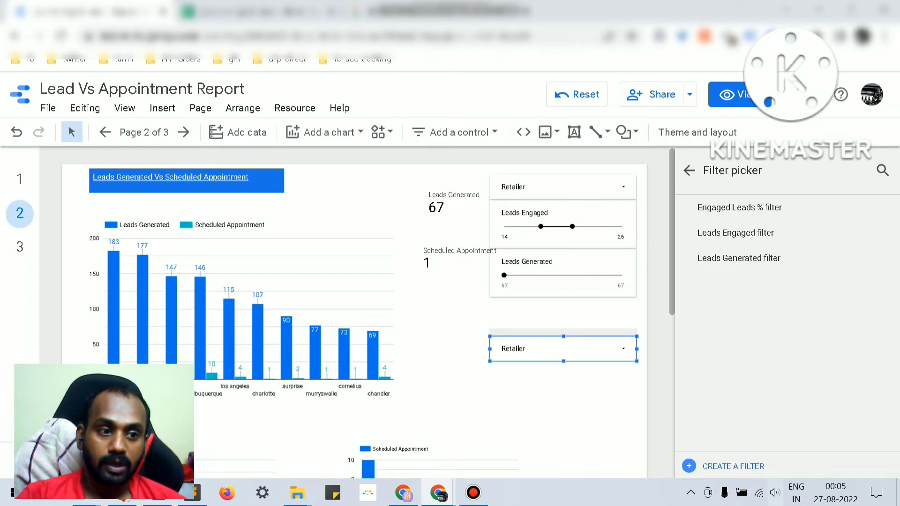
pyautogui.click(689, 170)
pyautogui.click(328, 281)
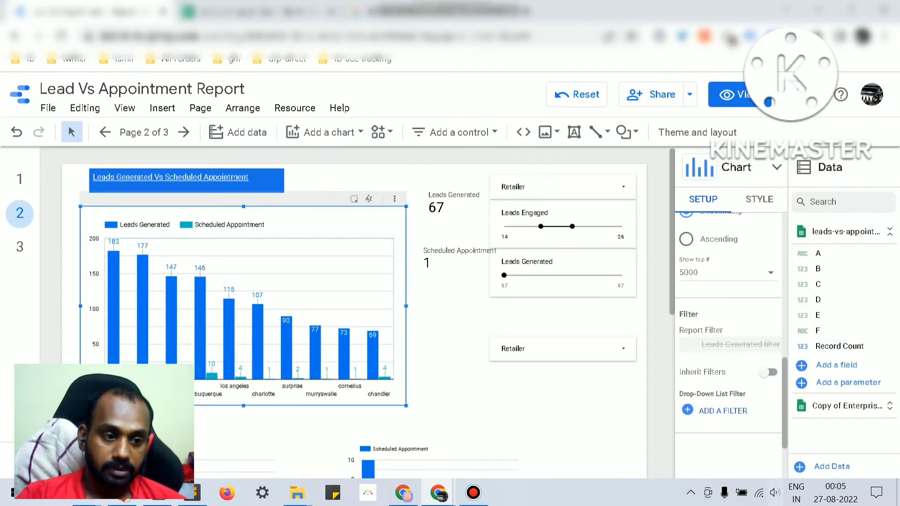
pyautogui.scroll(-7, 730, 347)
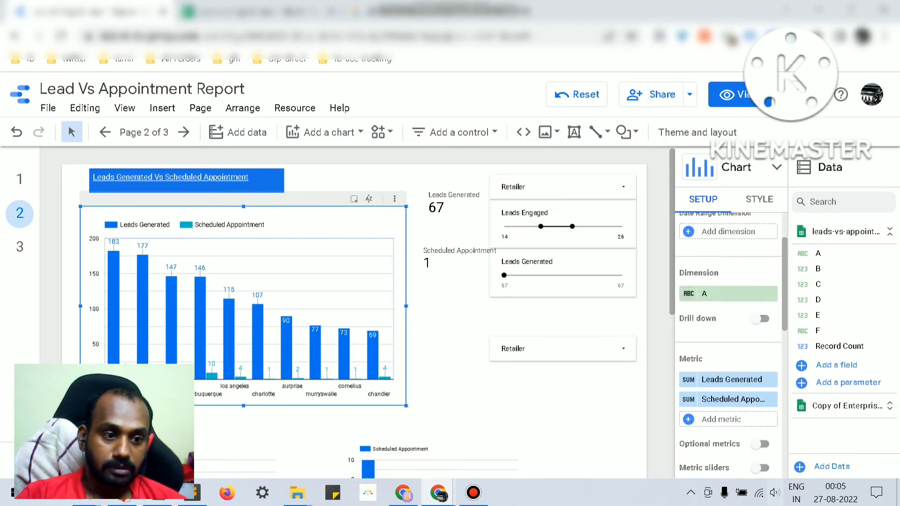
pyautogui.scroll(2, 729, 305)
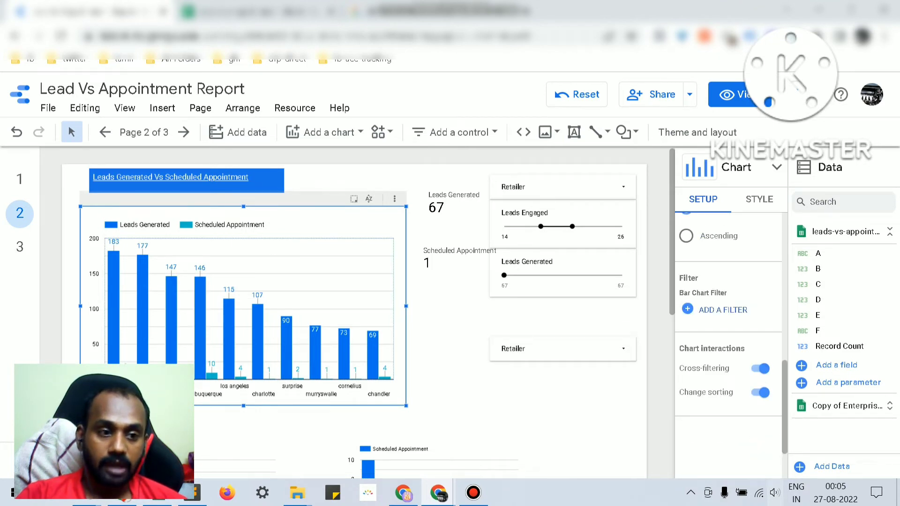
pyautogui.click(722, 310)
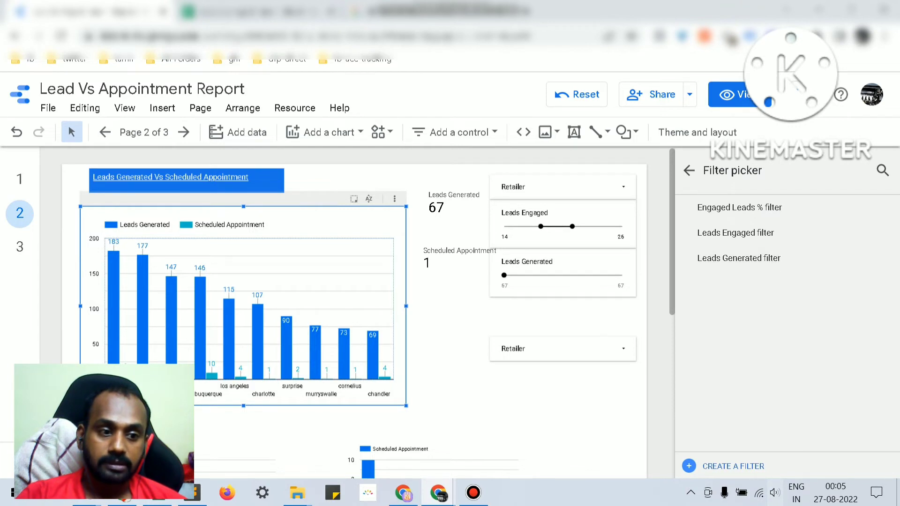
pyautogui.click(689, 171)
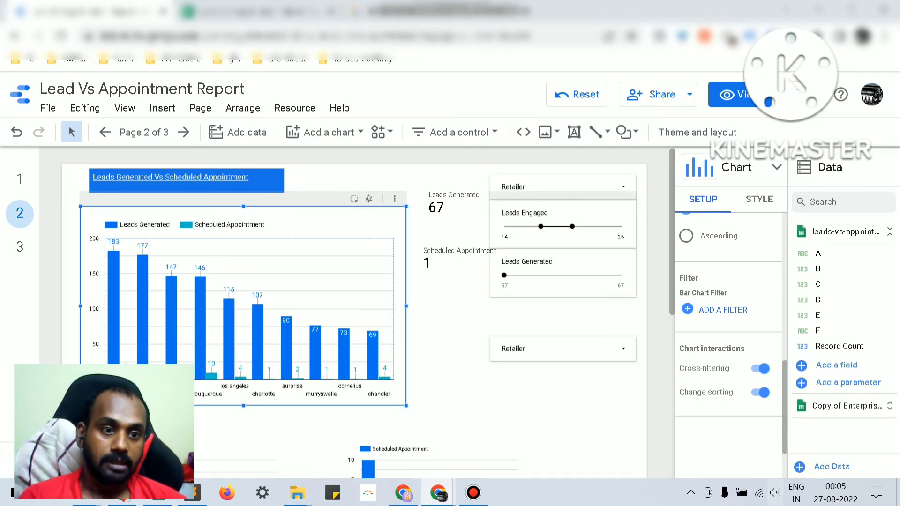
pyautogui.click(453, 268)
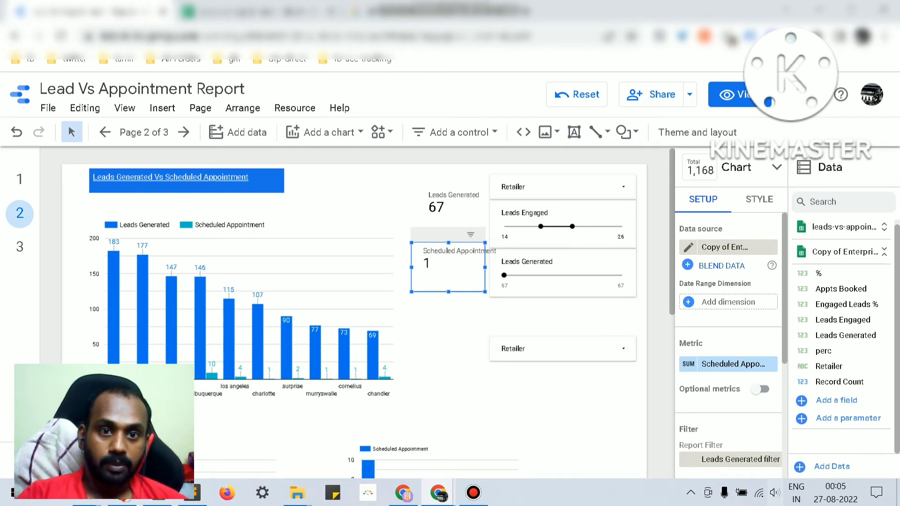
pyautogui.scroll(-5, 141, 234)
pyautogui.scroll(3, 141, 234)
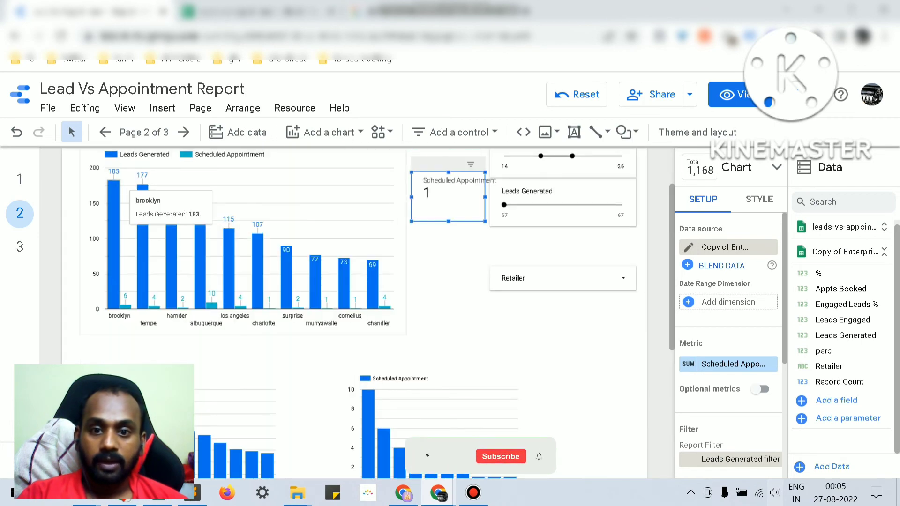